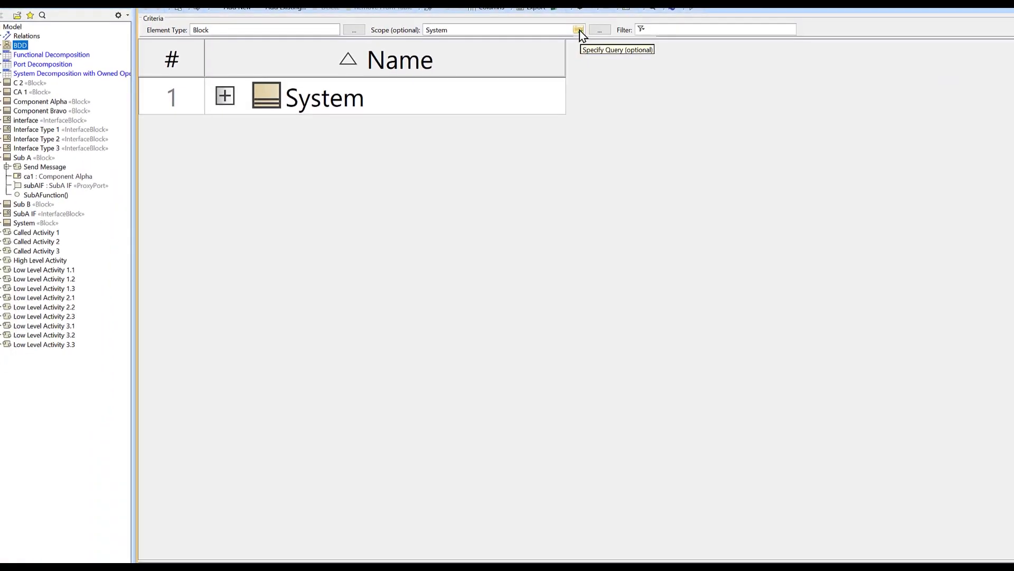
- Review the Metachain Navigation scope query for the System table, including its Build Hierarchy option, and close the query editor
{"action": "left_click", "coordinate": [857, 178]}
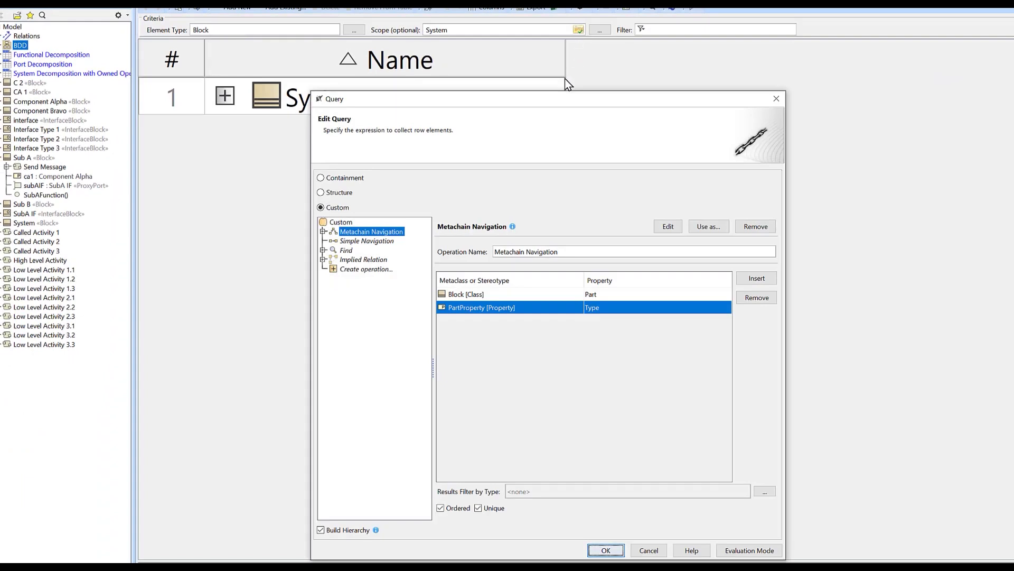
{"action": "left_click", "coordinate": [322, 528]}
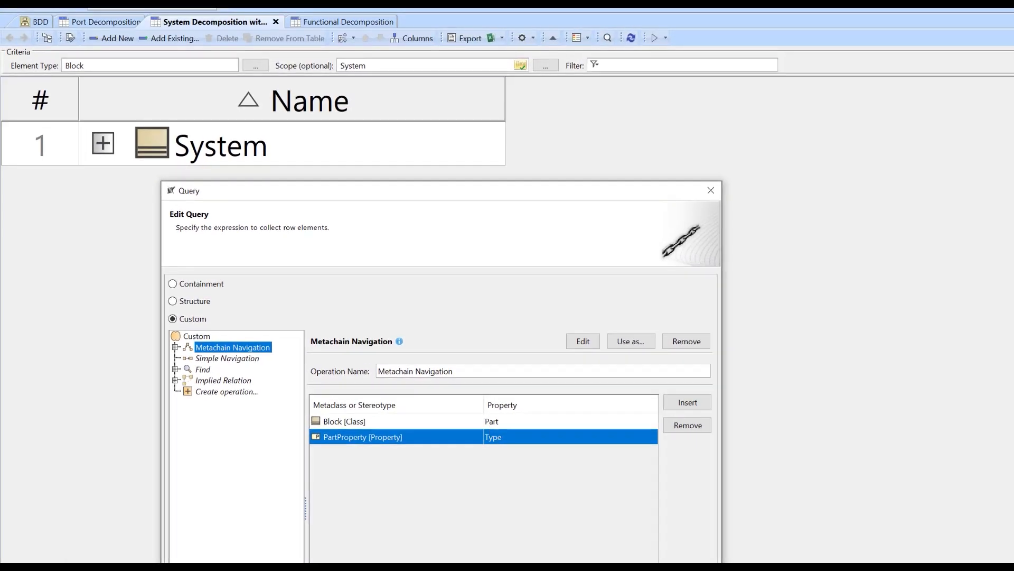
{"action": "key", "text": "Escape"}
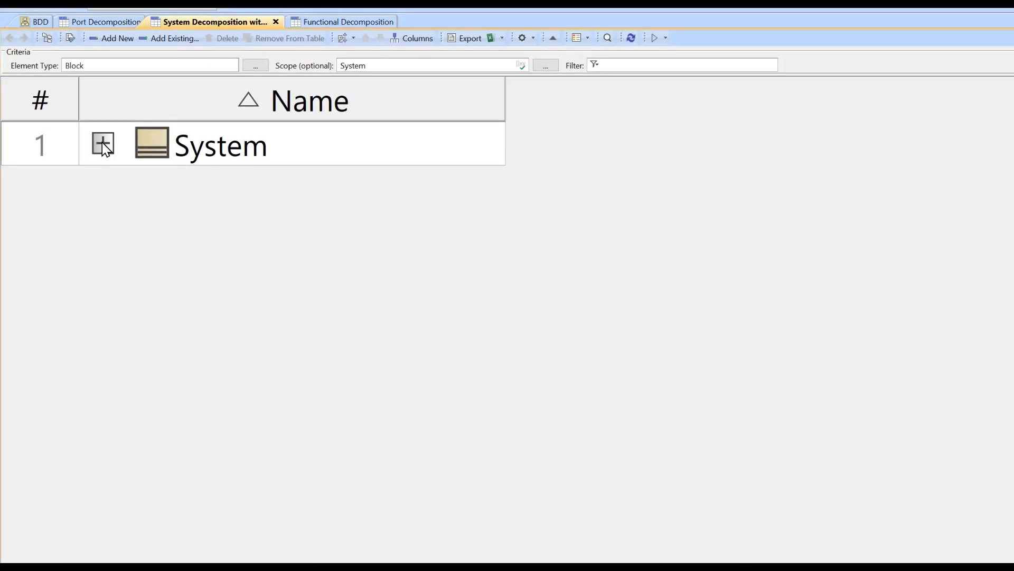
- Expand System and Sub A in the decomposition table and widen the Name column to fit the nested block names
{"action": "left_click", "coordinate": [103, 143]}
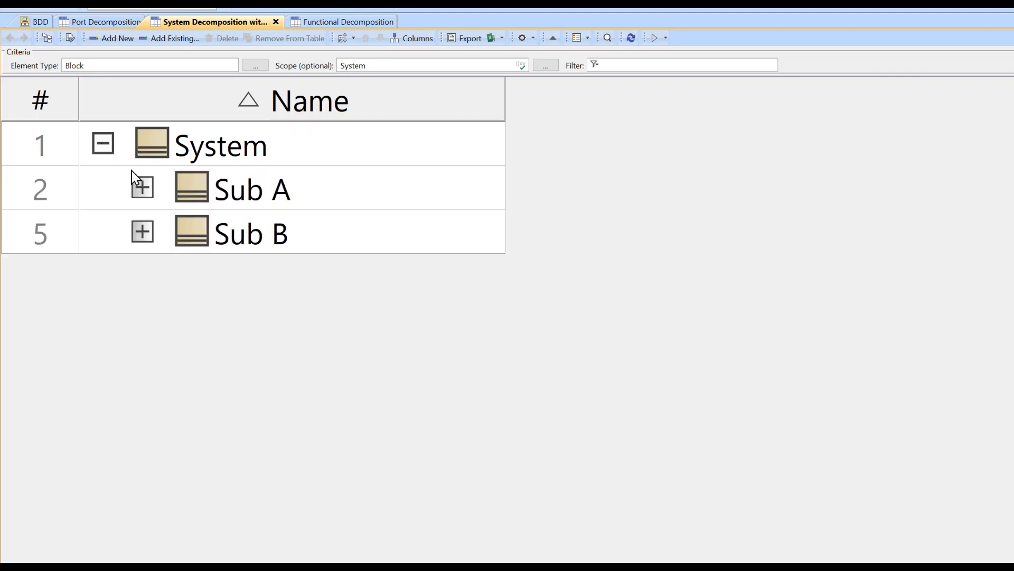
{"action": "left_click", "coordinate": [144, 185]}
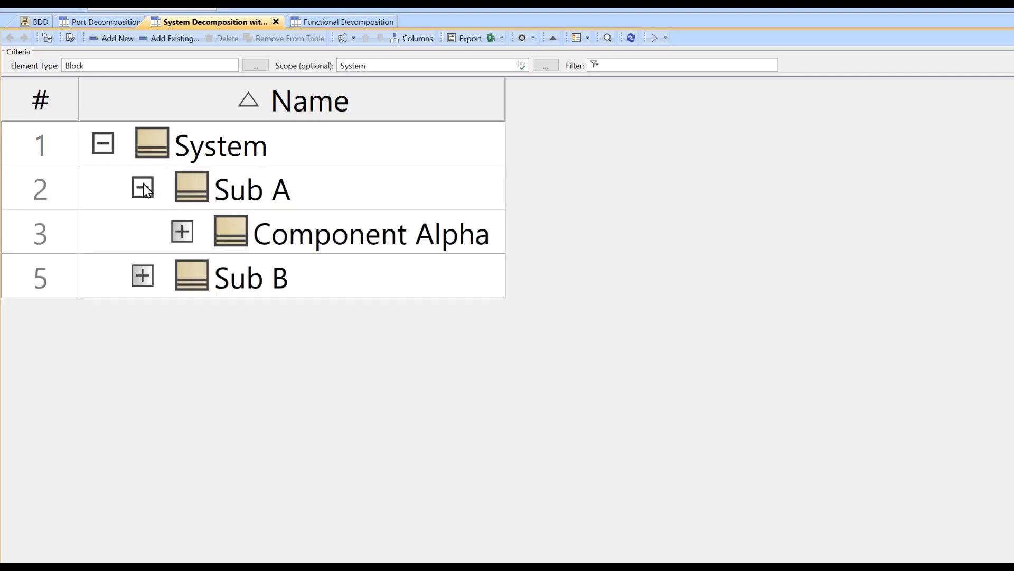
{"action": "left_click_drag", "start_coordinate": [504, 93], "coordinate": [547, 103]}
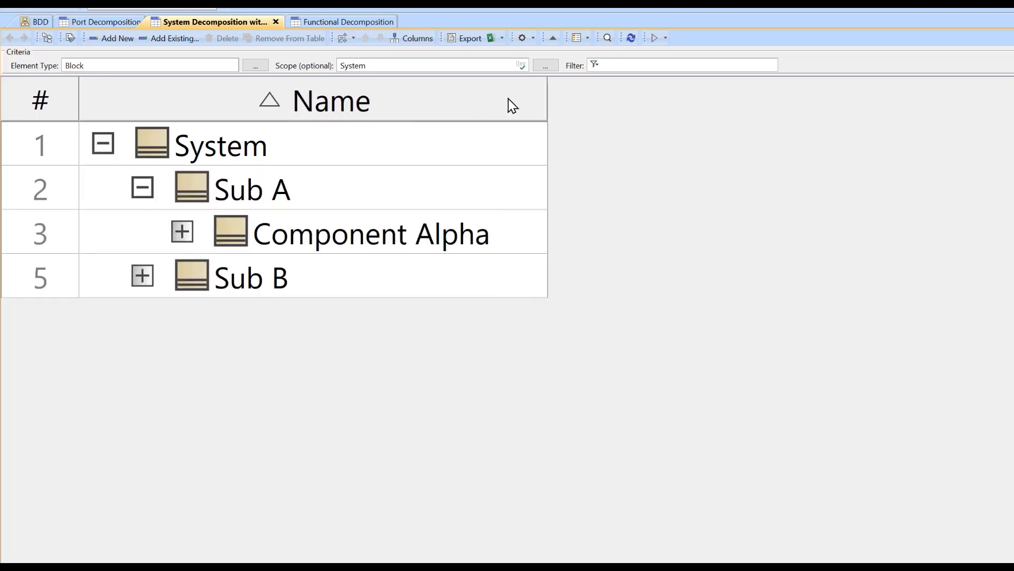
- Try the Compact tree and List display modes on the system decomposition table
{"action": "left_click", "coordinate": [530, 37]}
{"action": "mouse_move", "coordinate": [623, 182]}
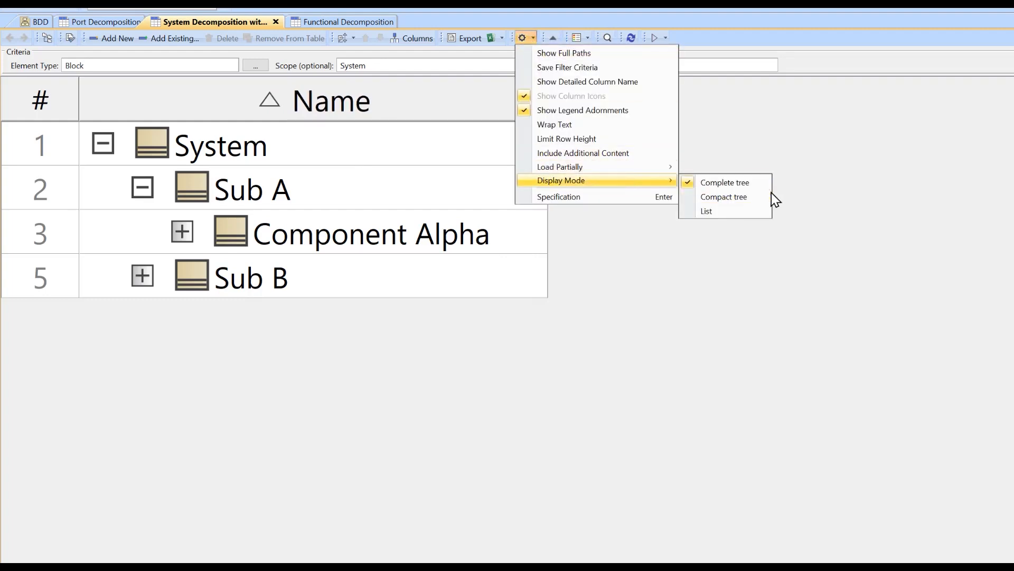
{"action": "left_click", "coordinate": [747, 197]}
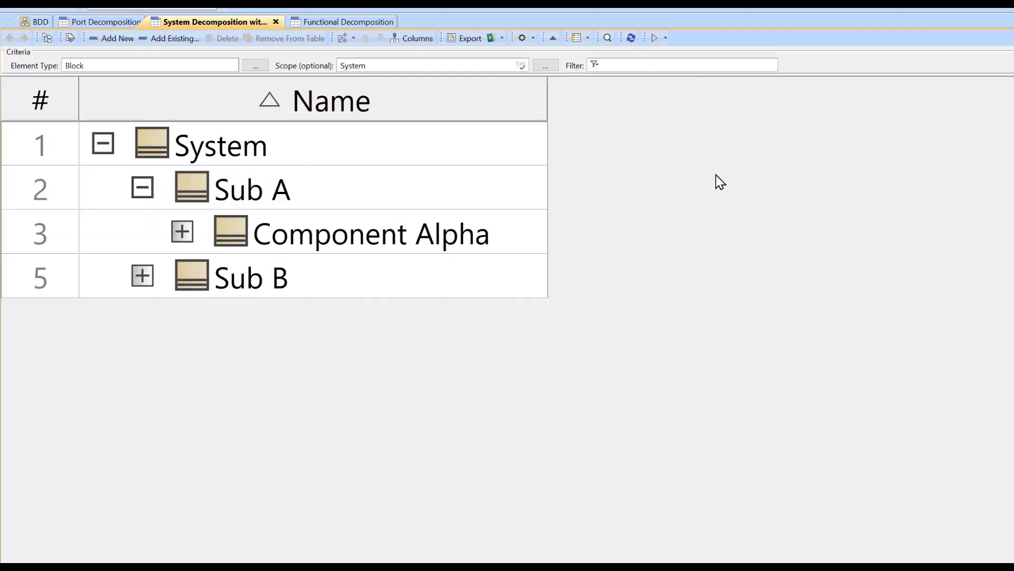
{"action": "left_click", "coordinate": [530, 38]}
{"action": "mouse_move", "coordinate": [645, 181]}
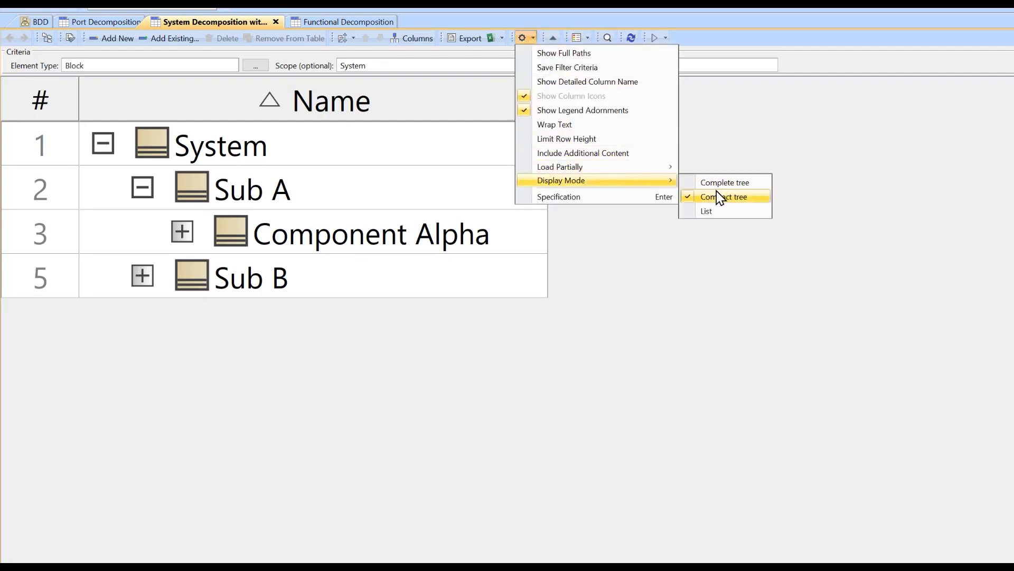
{"action": "left_click", "coordinate": [709, 207]}
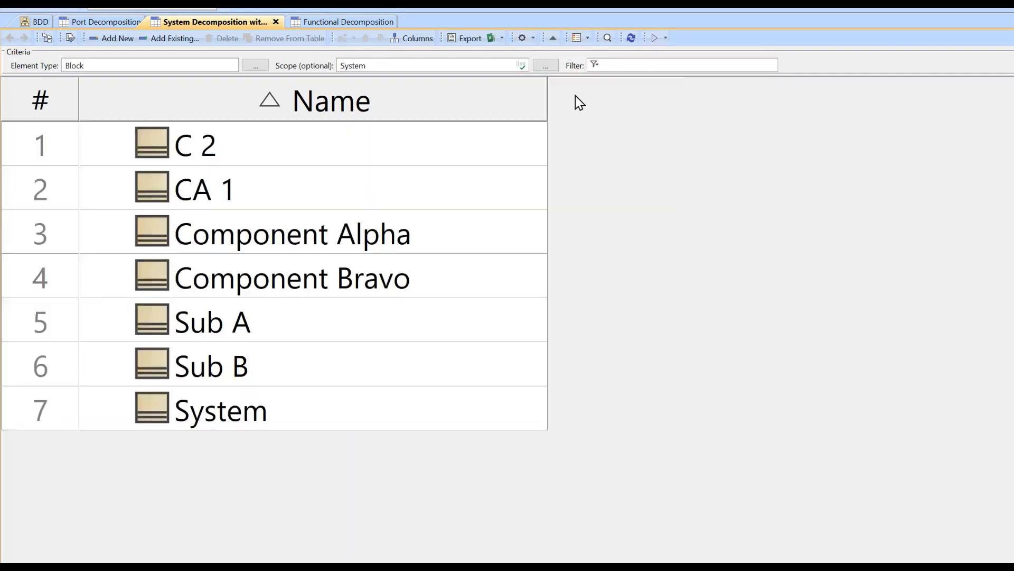
- Set the system decomposition table's display mode back to Complete tree
{"action": "left_click", "coordinate": [530, 39]}
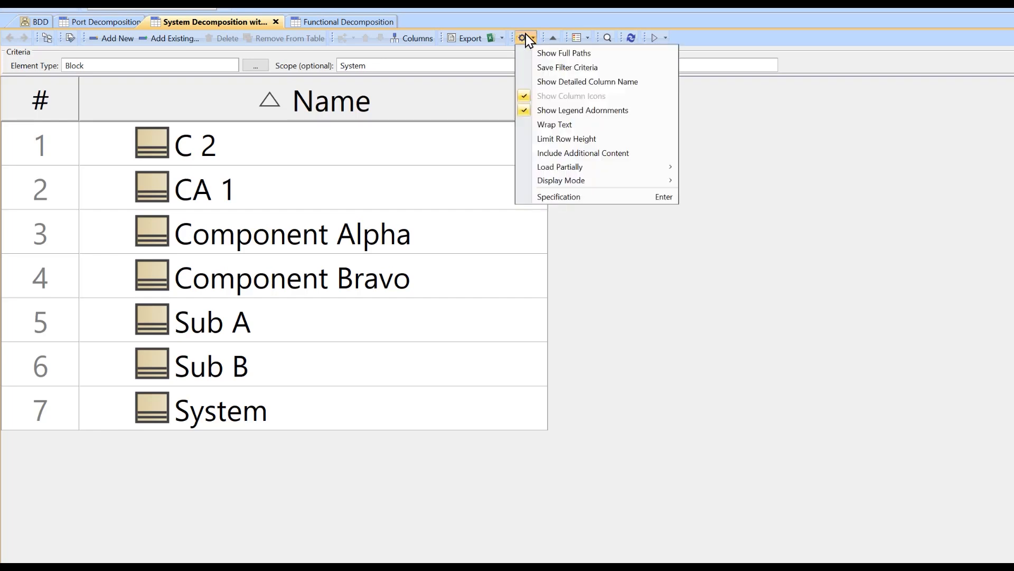
{"action": "mouse_move", "coordinate": [611, 180]}
{"action": "left_click", "coordinate": [724, 185]}
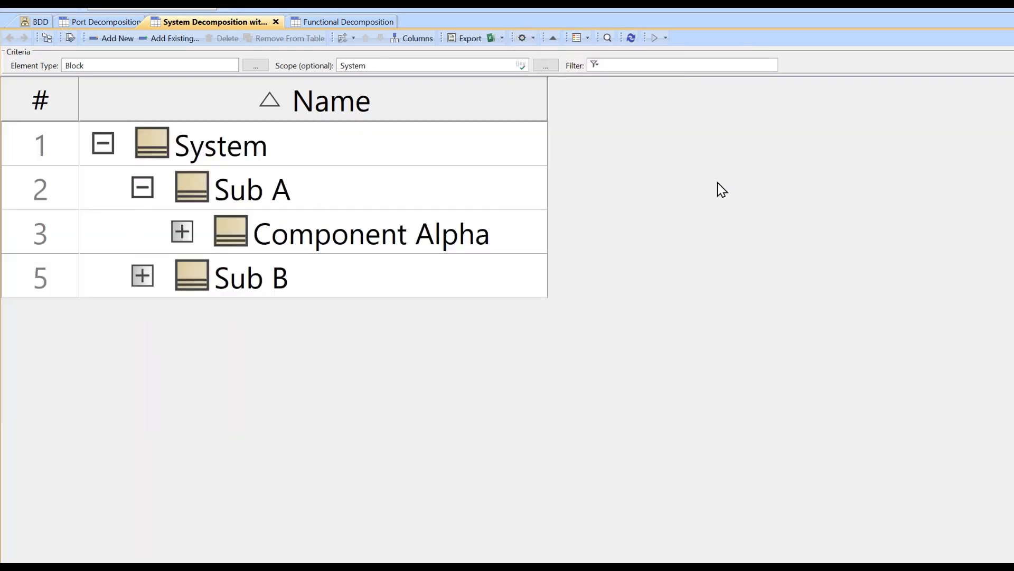
- Expand Component Alpha, Sub B and Component Bravo to reveal their lowest-level blocks
{"action": "left_click", "coordinate": [183, 232]}
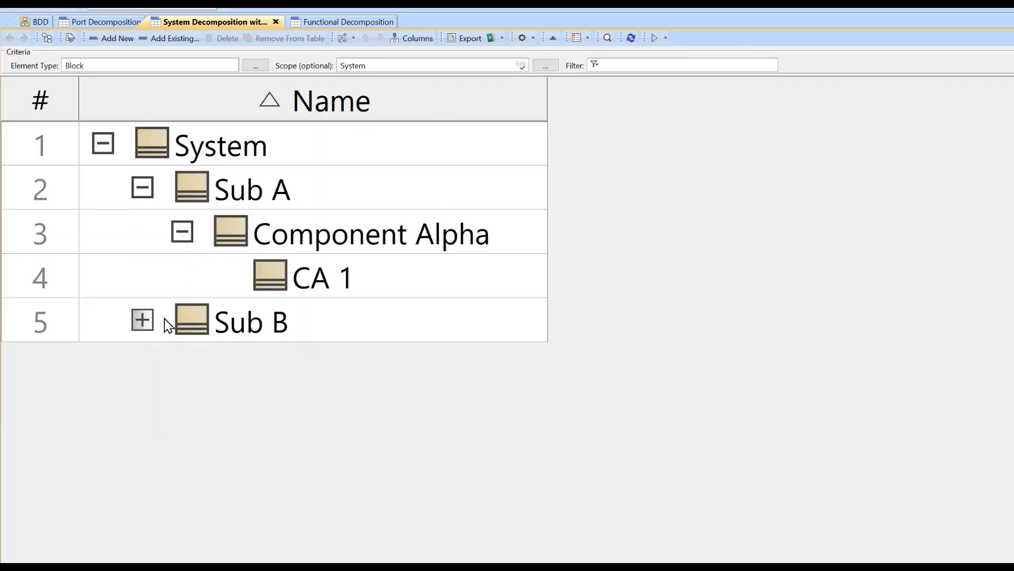
{"action": "left_click", "coordinate": [144, 320]}
{"action": "left_click", "coordinate": [182, 364]}
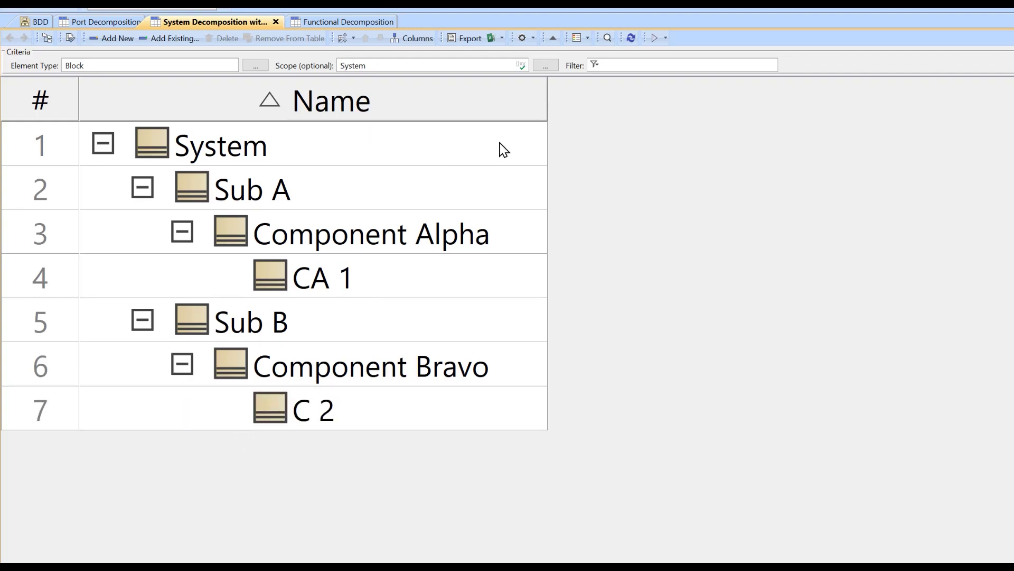
- Add the Owned Operation column to the system decomposition table
{"action": "left_click", "coordinate": [423, 37]}
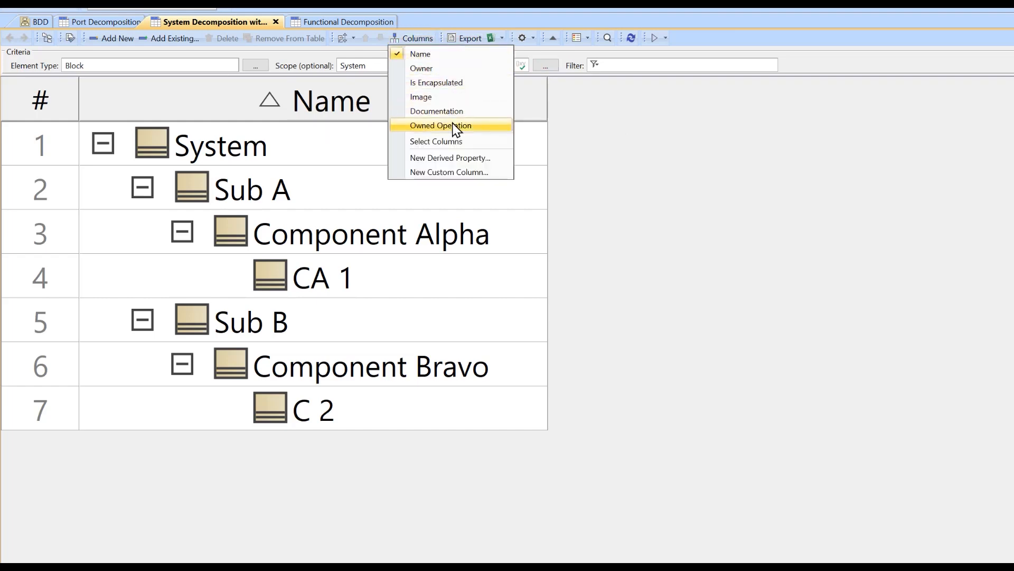
{"action": "left_click", "coordinate": [452, 126]}
{"action": "left_click", "coordinate": [654, 507]}
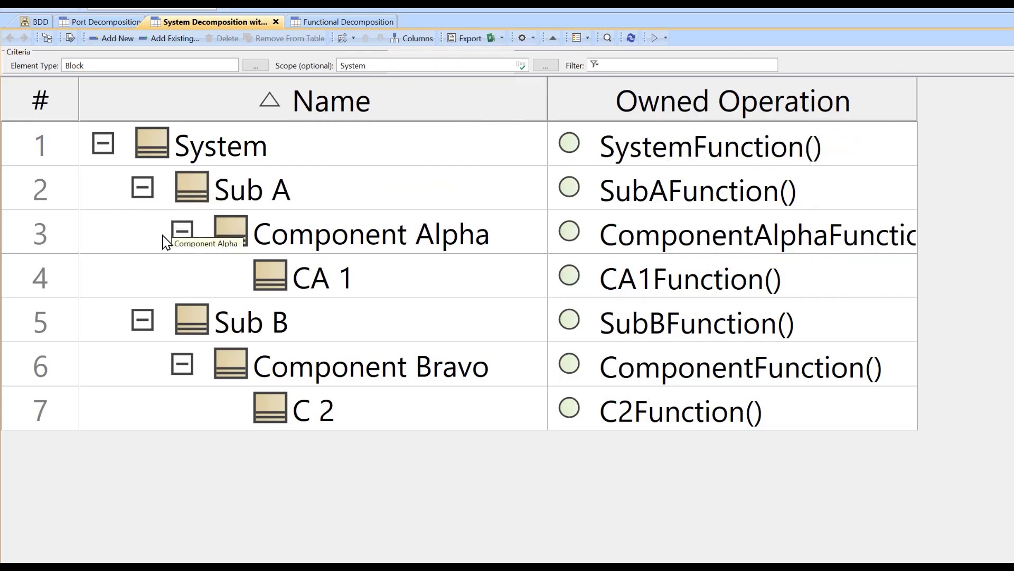
- Collapse the Component Alpha, Sub A, Sub B and System branches of the decomposition table
{"action": "left_click", "coordinate": [182, 233]}
{"action": "left_click", "coordinate": [144, 189]}
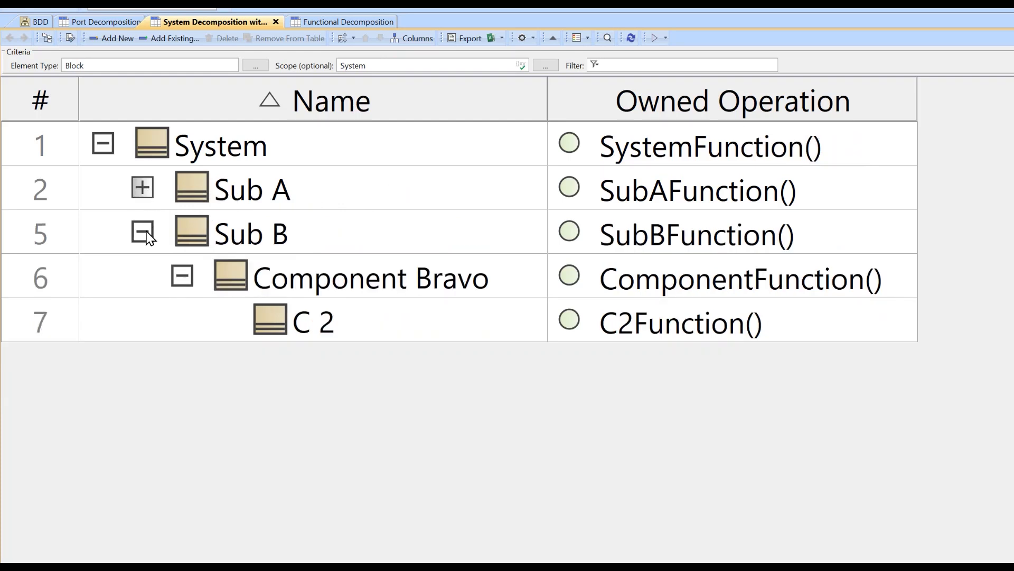
{"action": "left_click", "coordinate": [143, 234]}
{"action": "left_click", "coordinate": [104, 144]}
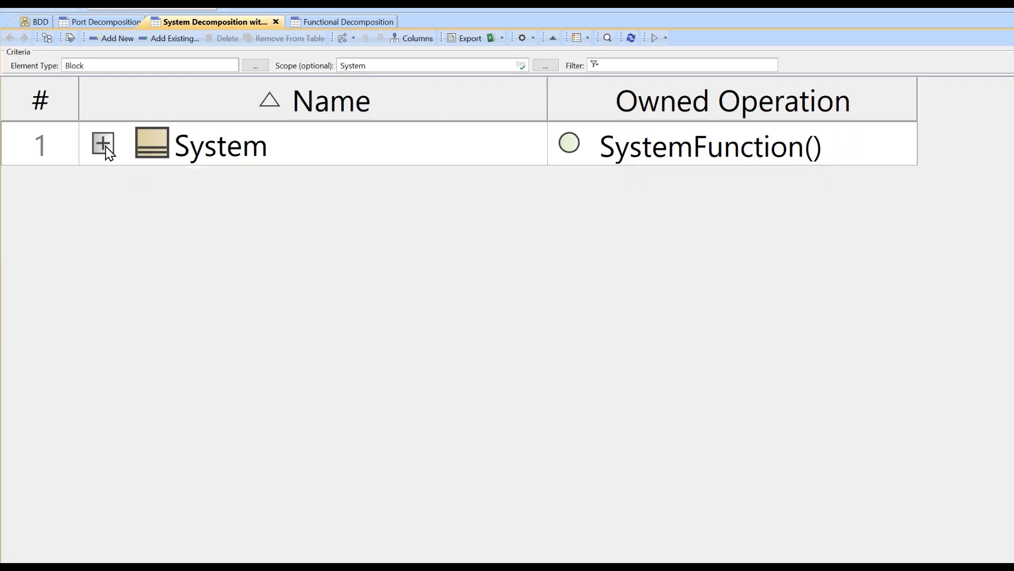
- Re-expand the System hierarchy down to its lowest-level blocks and widen the Owned Operation column to fit its longest entry
{"action": "left_click", "coordinate": [104, 144]}
{"action": "left_click", "coordinate": [143, 187]}
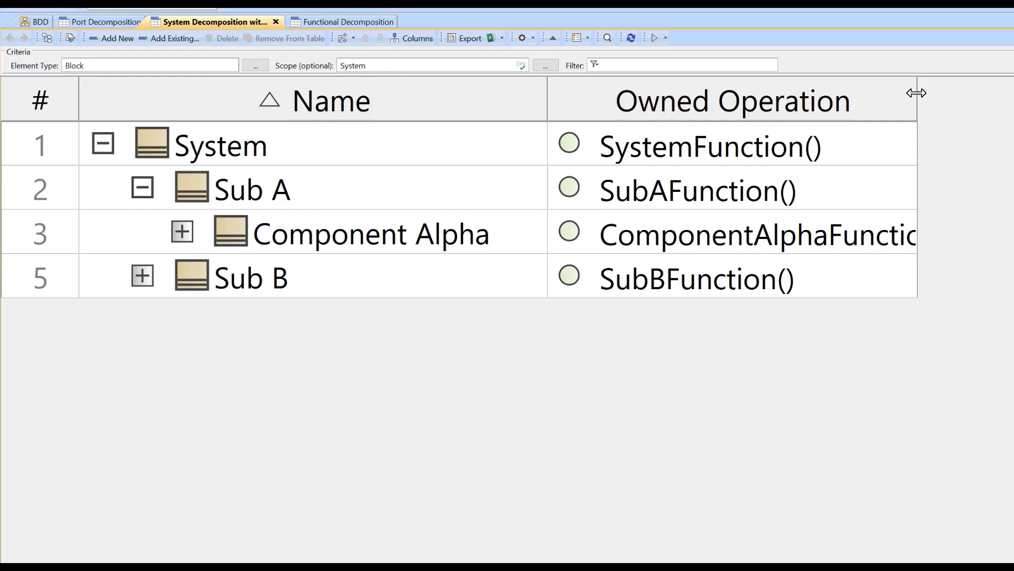
{"action": "left_click_drag", "start_coordinate": [918, 93], "coordinate": [982, 93]}
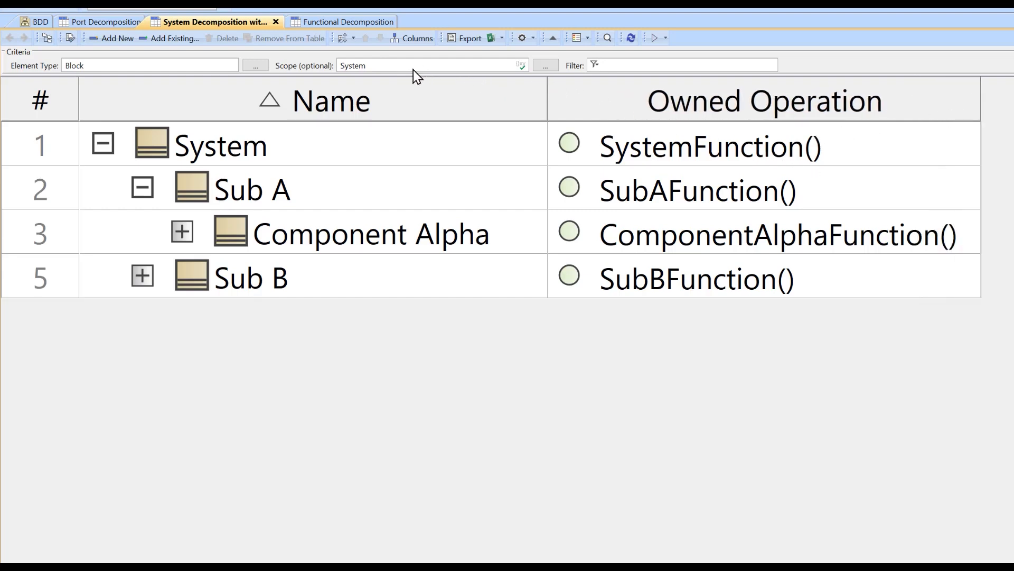
{"action": "left_click", "coordinate": [185, 233]}
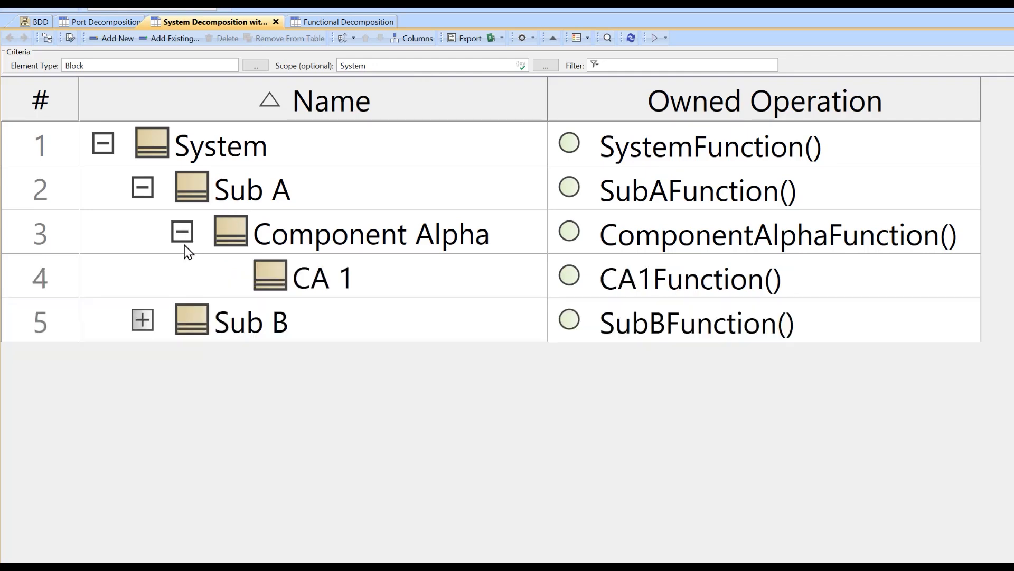
{"action": "left_click", "coordinate": [144, 323]}
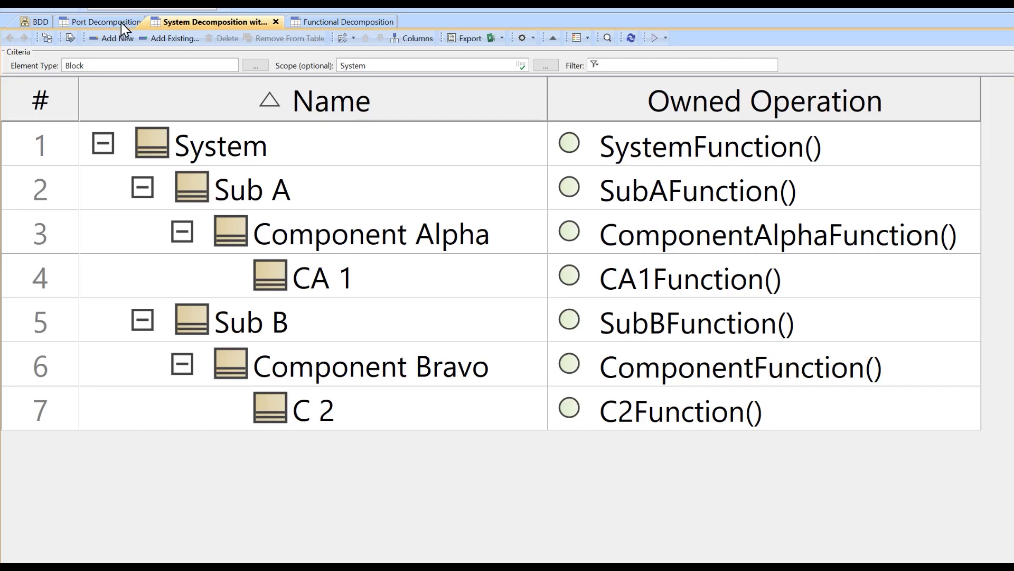
- Open the Functional Decomposition table and expand High Level Activity together with Called Activity 1, 2 and 3
{"action": "left_click", "coordinate": [301, 21]}
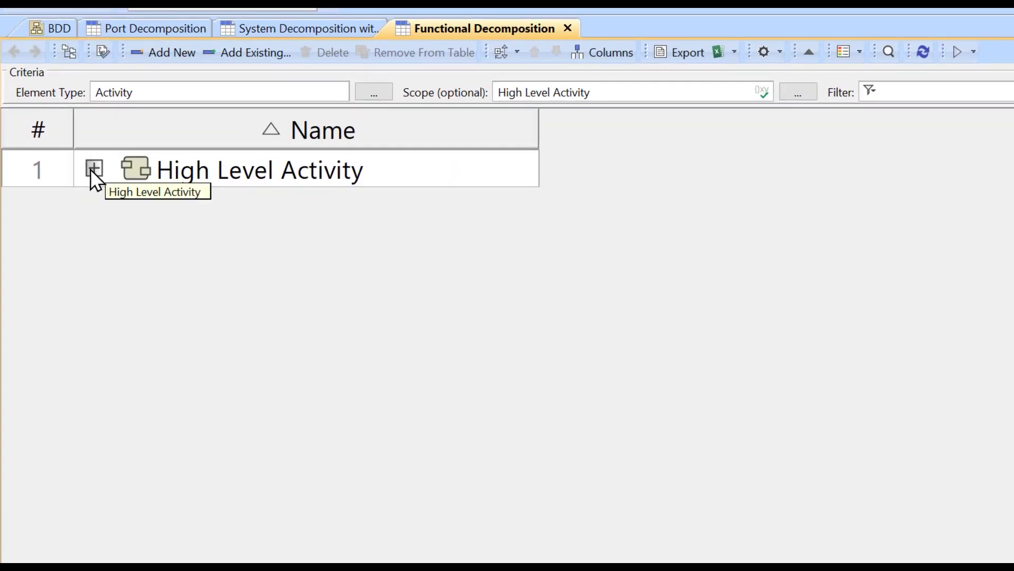
{"action": "left_click", "coordinate": [93, 169]}
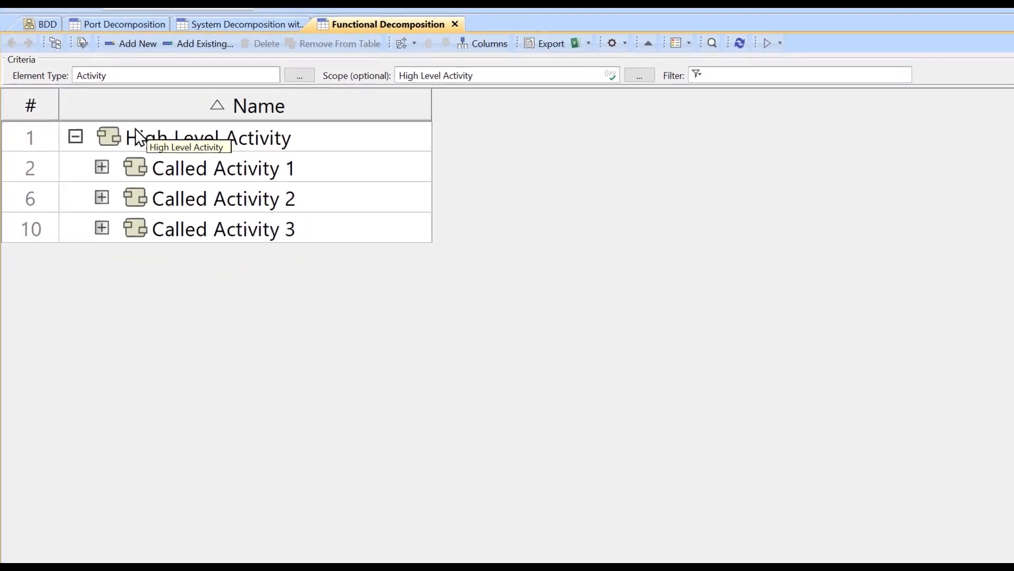
{"action": "left_click", "coordinate": [97, 160]}
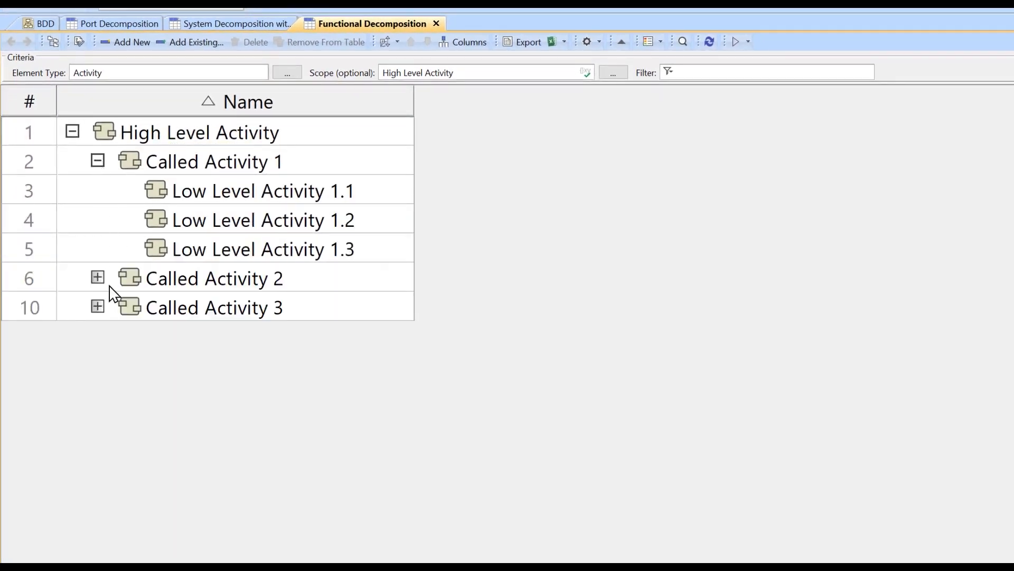
{"action": "left_click", "coordinate": [97, 277]}
{"action": "left_click", "coordinate": [97, 393]}
- Review the functional decomposition's scope query, examining its Activity and CallBehaviorAction navigation rows and the Build Hierarchy option
{"action": "left_click", "coordinate": [469, 44]}
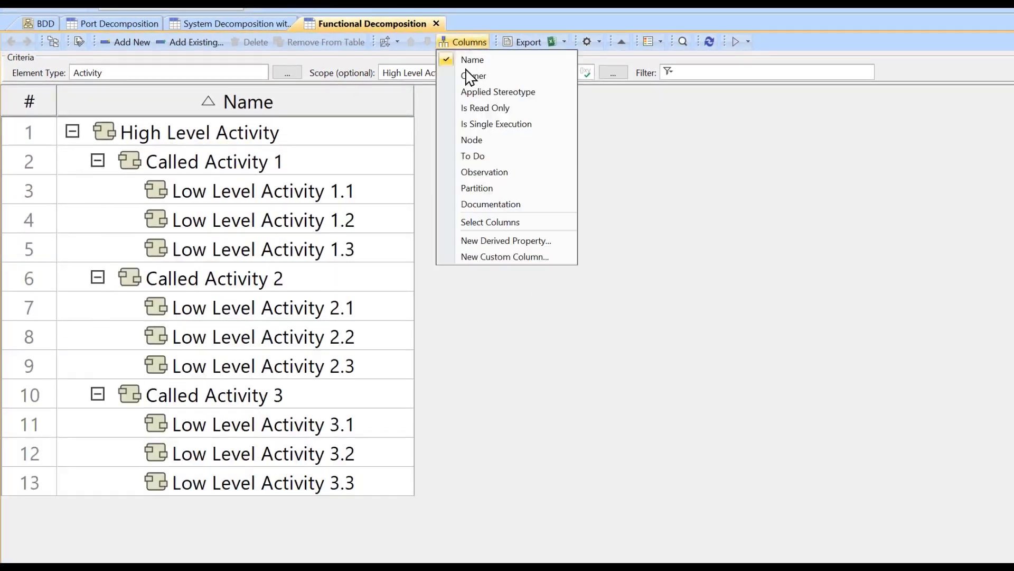
{"action": "left_click", "coordinate": [615, 259]}
{"action": "left_click", "coordinate": [586, 73]}
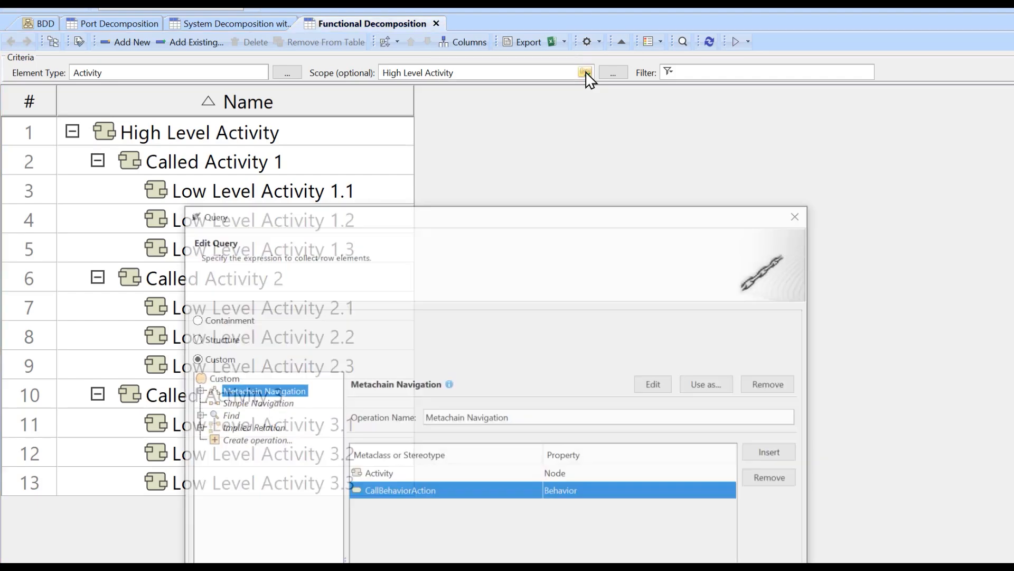
{"action": "left_click_drag", "start_coordinate": [582, 220], "coordinate": [819, 134]}
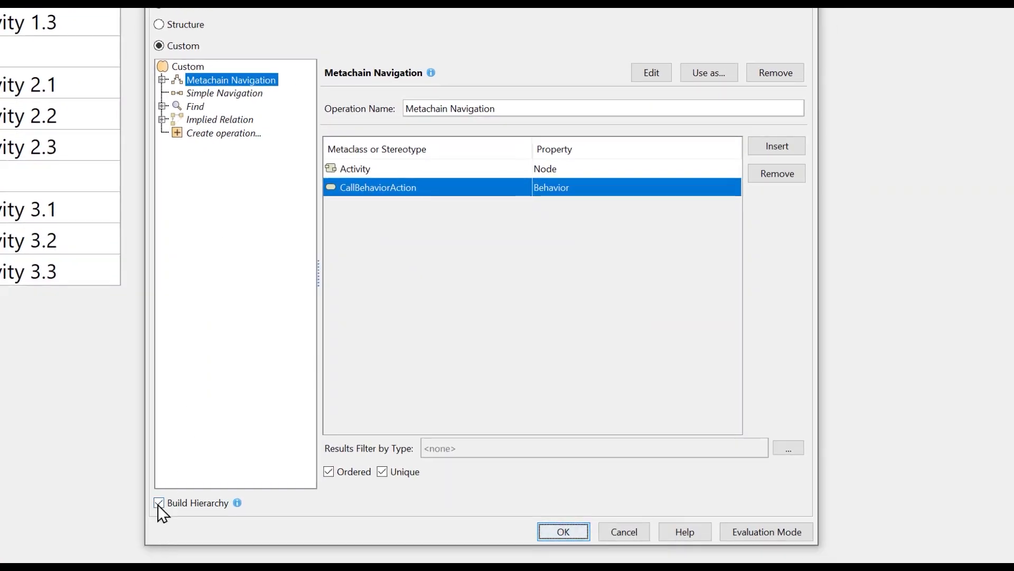
{"action": "left_click", "coordinate": [458, 168]}
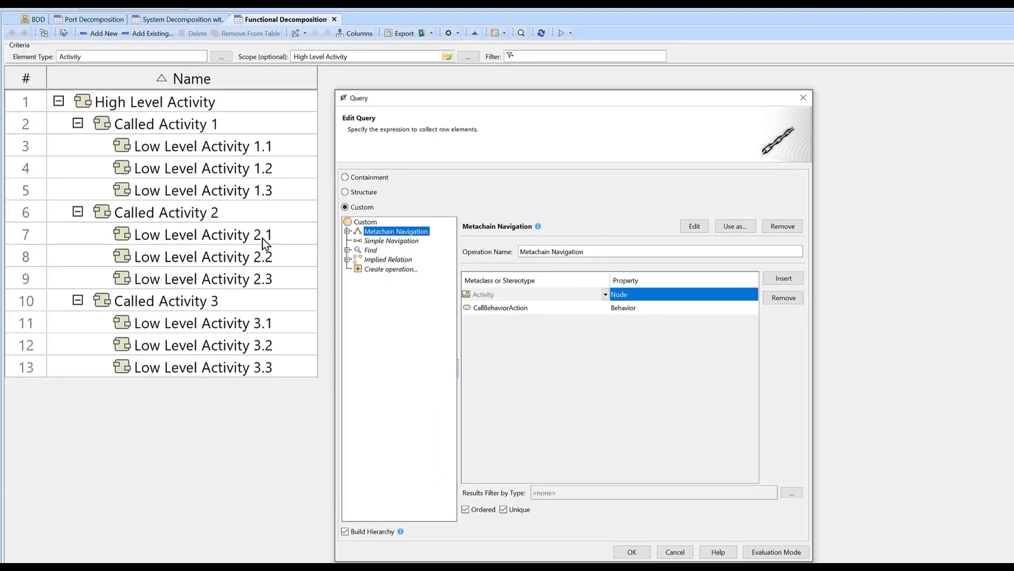
{"action": "left_click", "coordinate": [633, 552]}
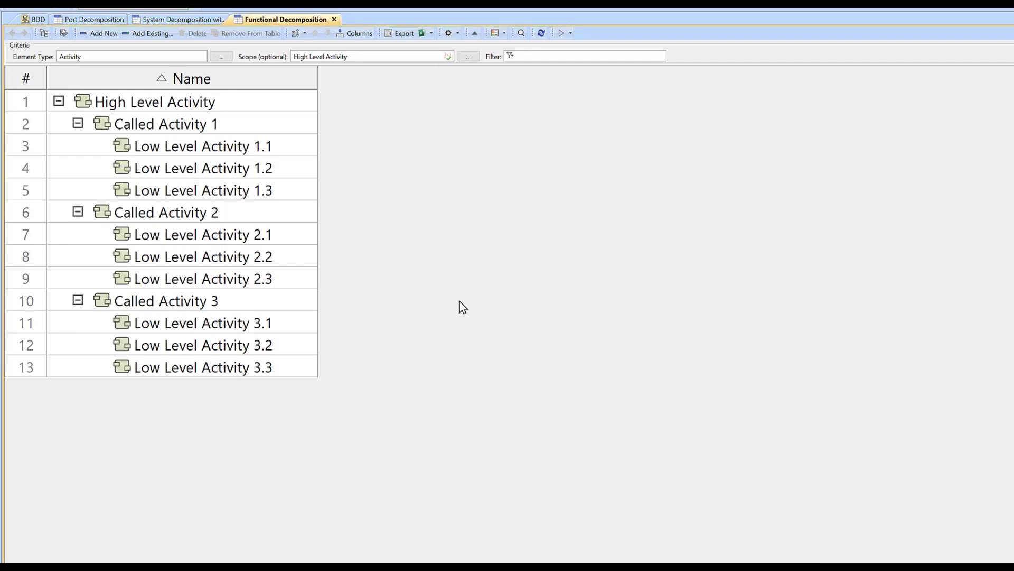
- Open the BDD diagram and examine the subAIF proxy port on Sub A and the SubA IF interface block
{"action": "left_click", "coordinate": [38, 19]}
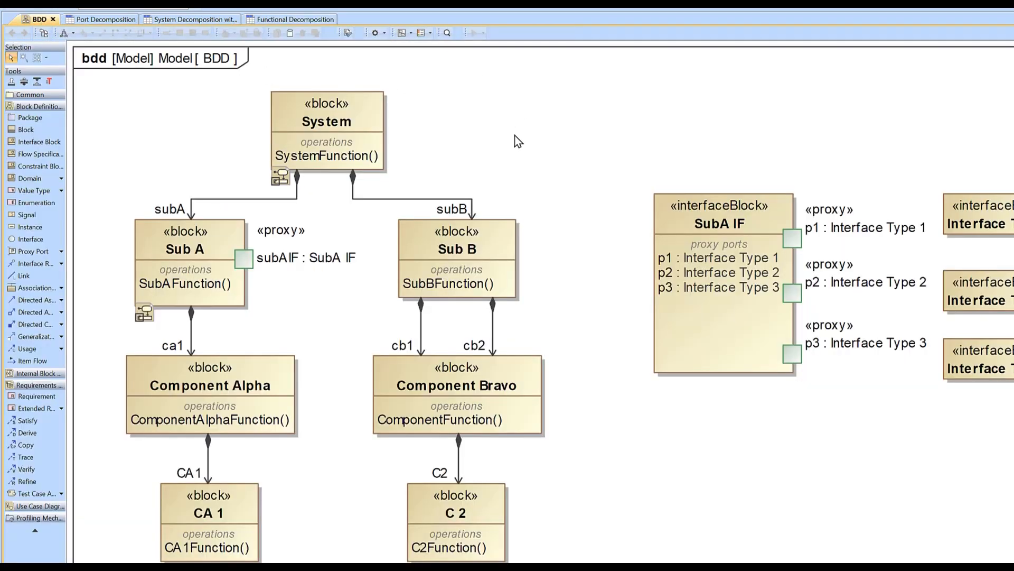
{"action": "left_click", "coordinate": [244, 258]}
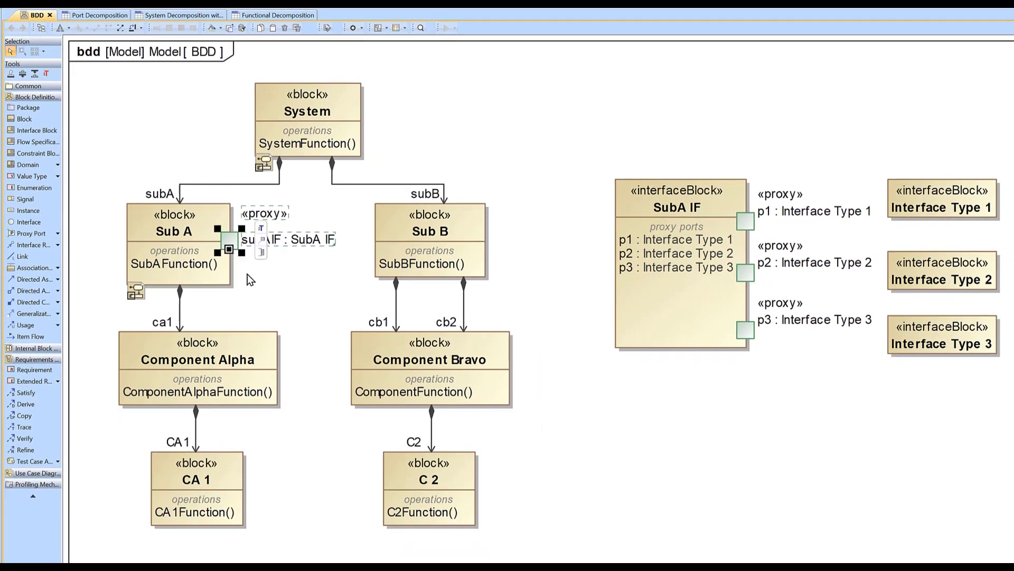
{"action": "left_click", "coordinate": [247, 274]}
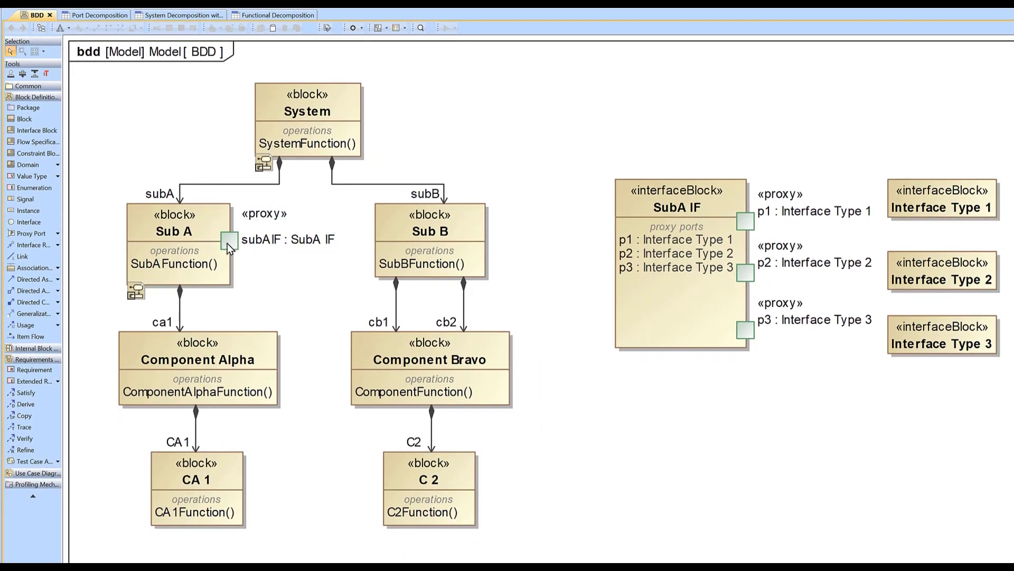
{"action": "left_click", "coordinate": [671, 210]}
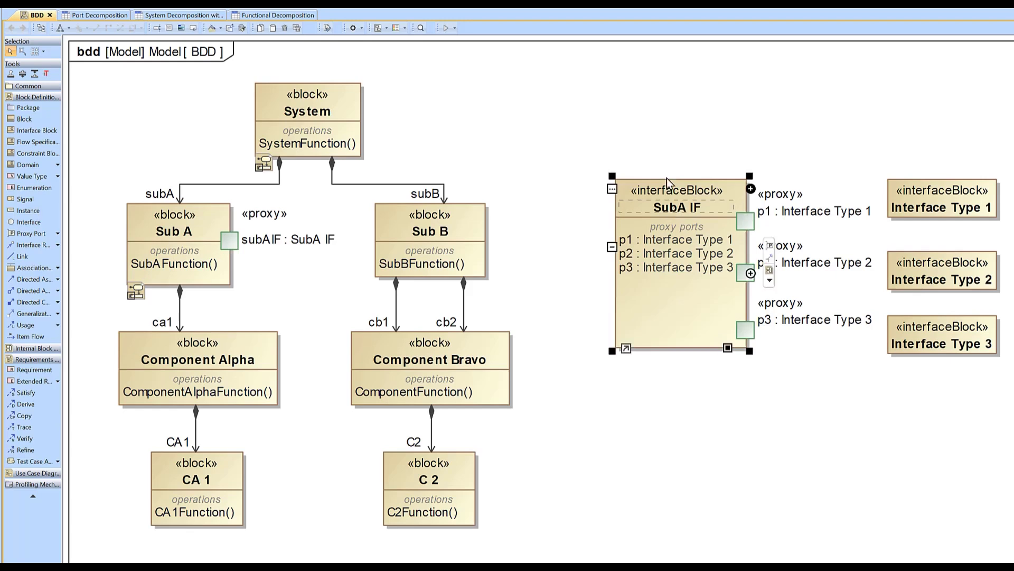
{"action": "left_click", "coordinate": [661, 157]}
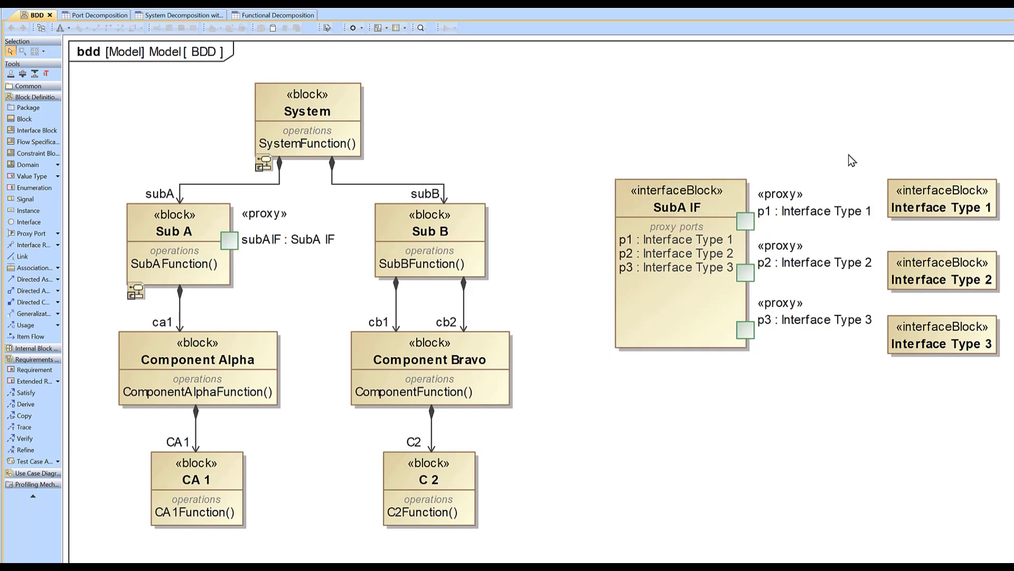
- Open the Port Decomposition table and review its scope query, examining the Port and InterfaceBlock navigation rows and the Build Hierarchy option
{"action": "left_click", "coordinate": [110, 15]}
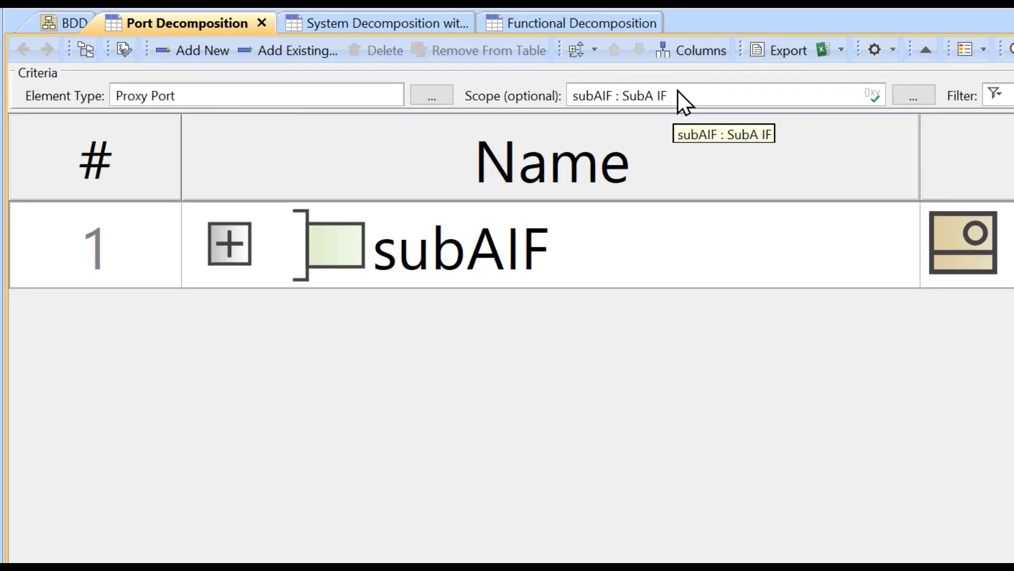
{"action": "left_click", "coordinate": [872, 95]}
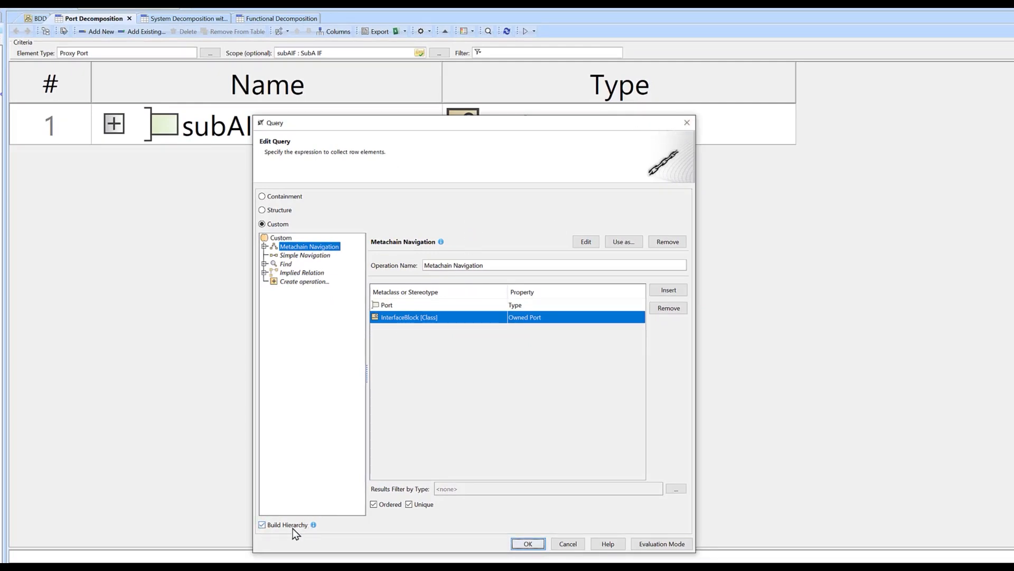
{"action": "left_click", "coordinate": [688, 124]}
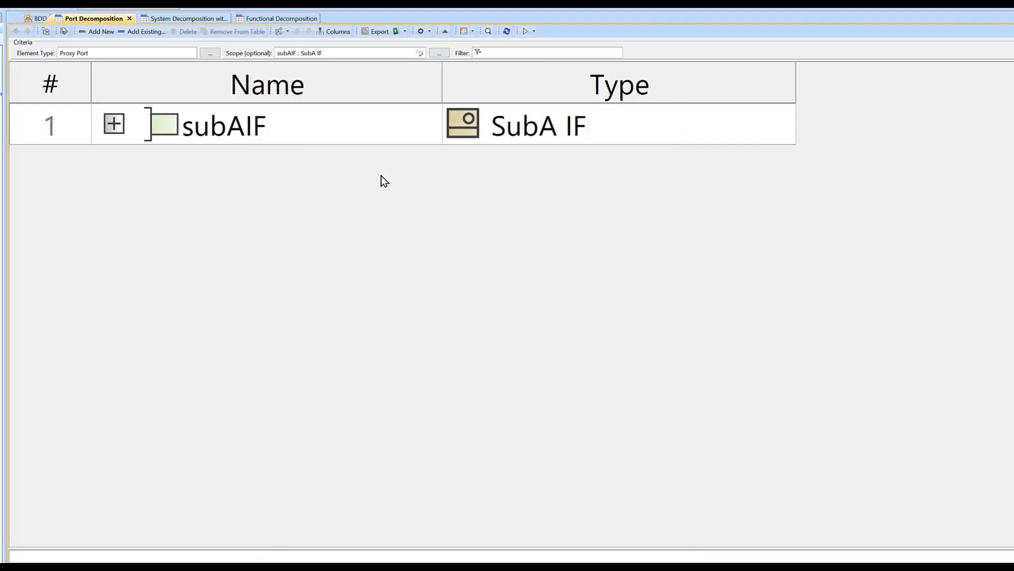
- Compare the expression options for a new custom column with the port table's scope query, leaving both unmodified
{"action": "left_click", "coordinate": [336, 31]}
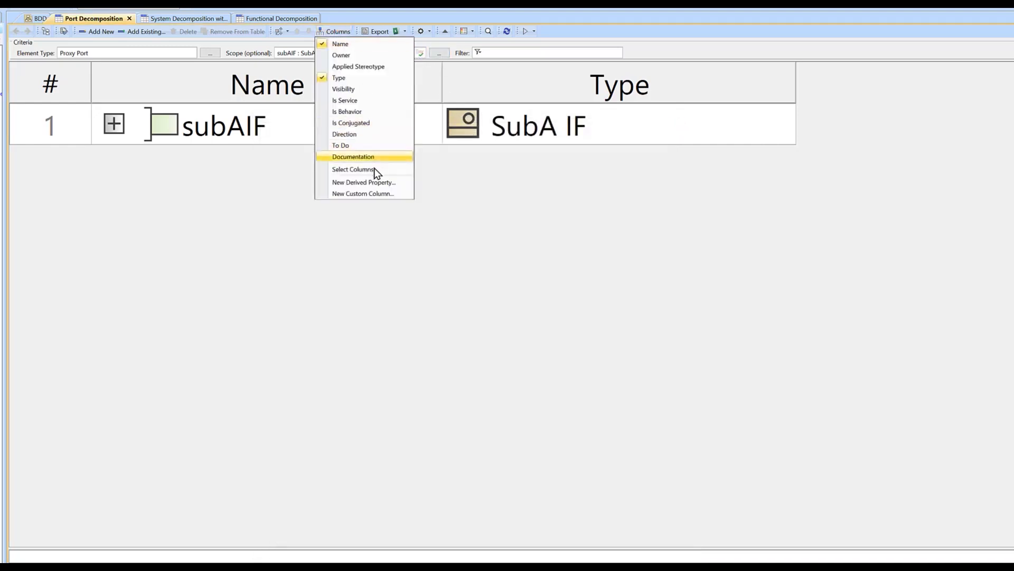
{"action": "left_click", "coordinate": [370, 194]}
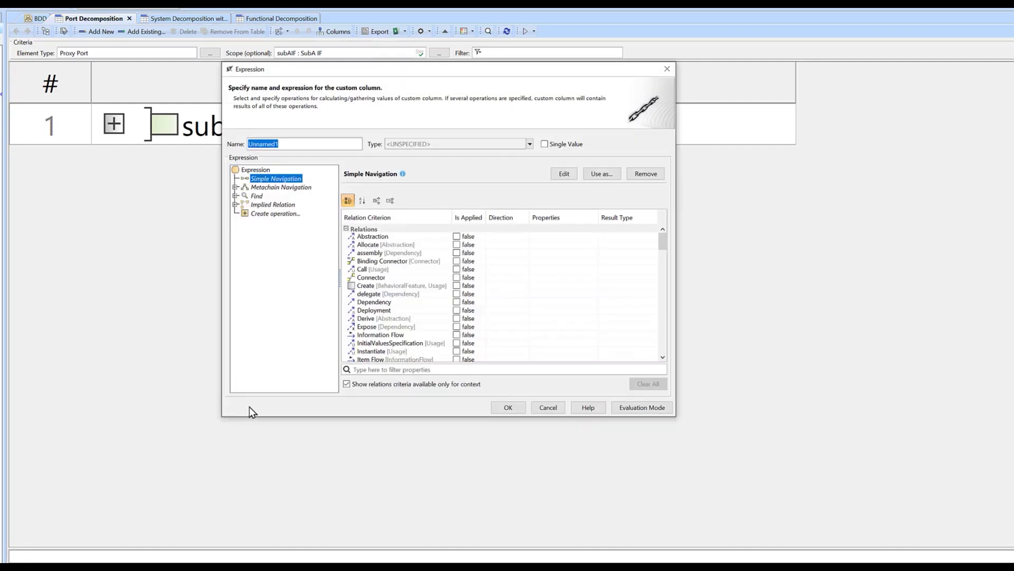
{"action": "left_click", "coordinate": [667, 69]}
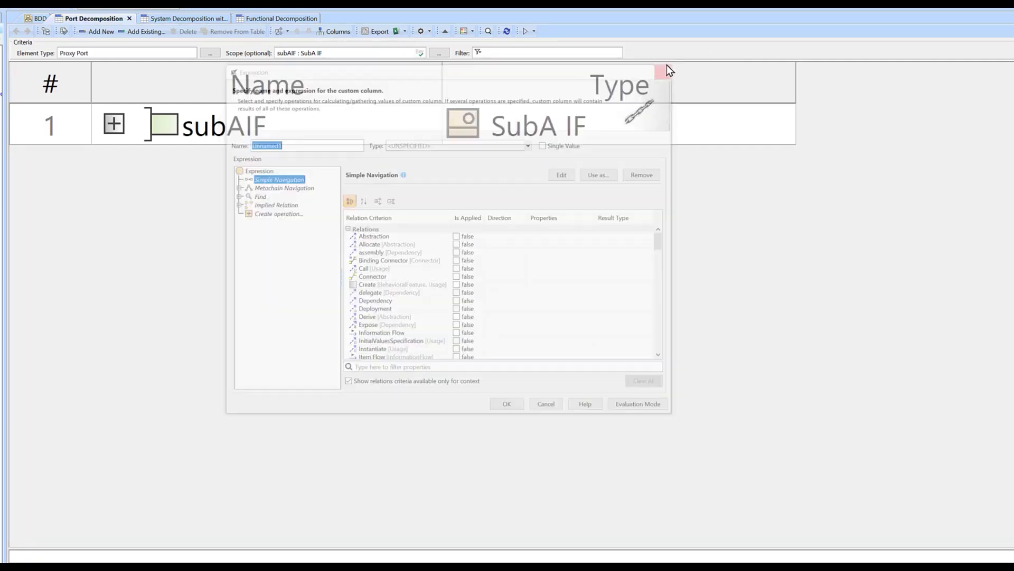
{"action": "left_click", "coordinate": [420, 53]}
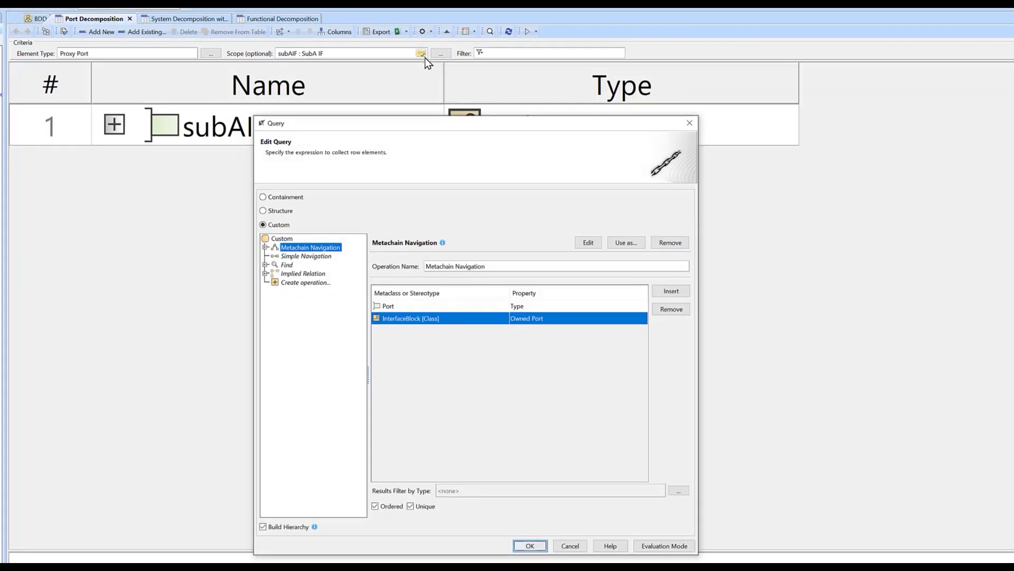
{"action": "left_click", "coordinate": [689, 123]}
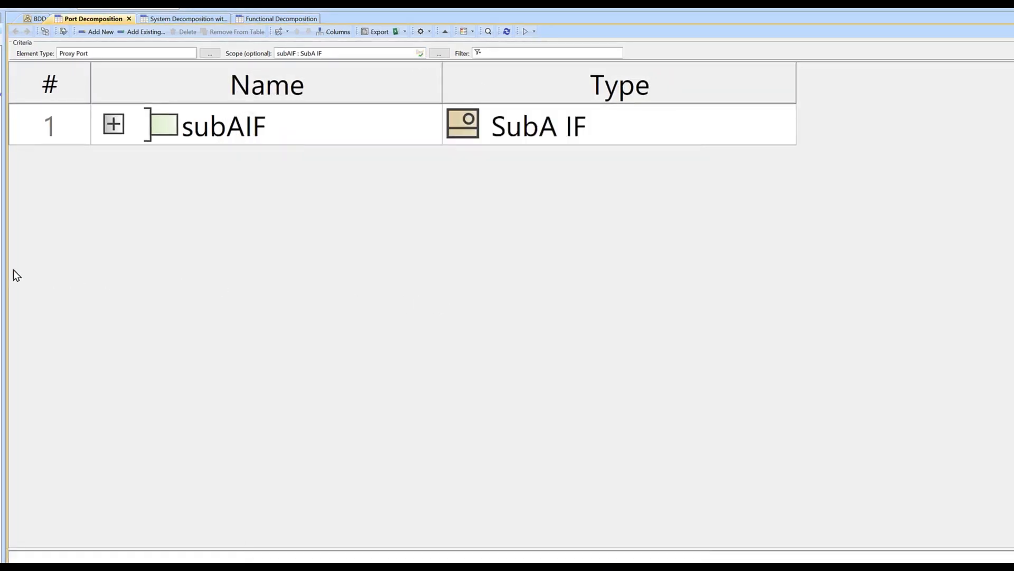
- Expand the subAIF row of the Port Decomposition table to inspect its hierarchy, and collapse it again
{"action": "left_click_drag", "start_coordinate": [5, 266], "coordinate": [24, 261]}
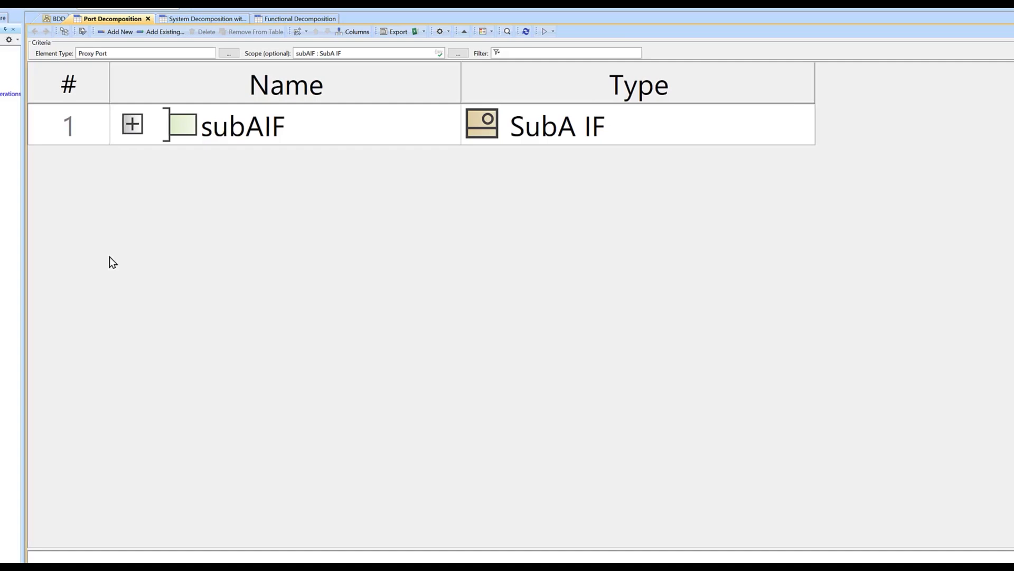
{"action": "left_click", "coordinate": [132, 126]}
{"action": "left_click", "coordinate": [133, 128]}
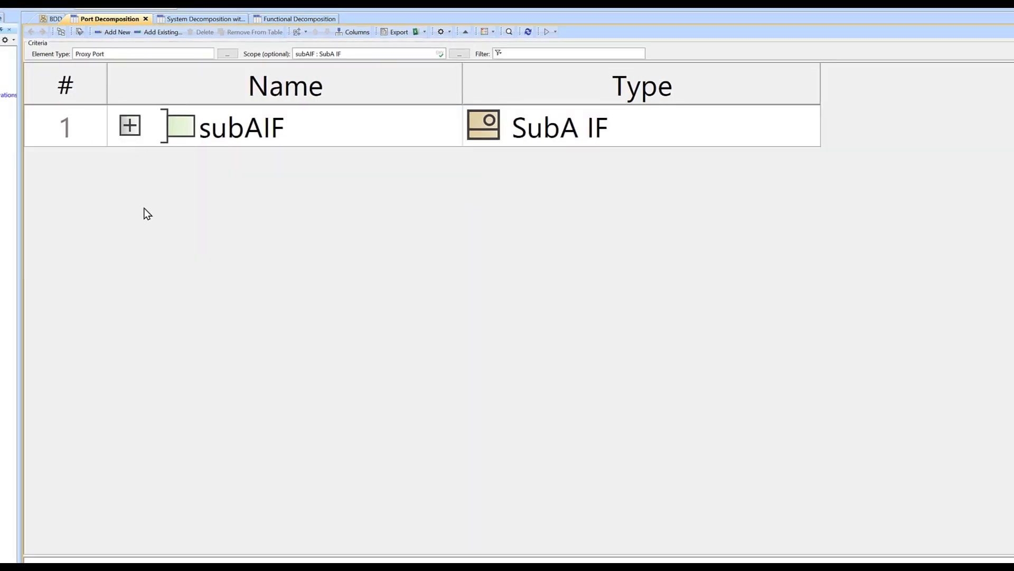